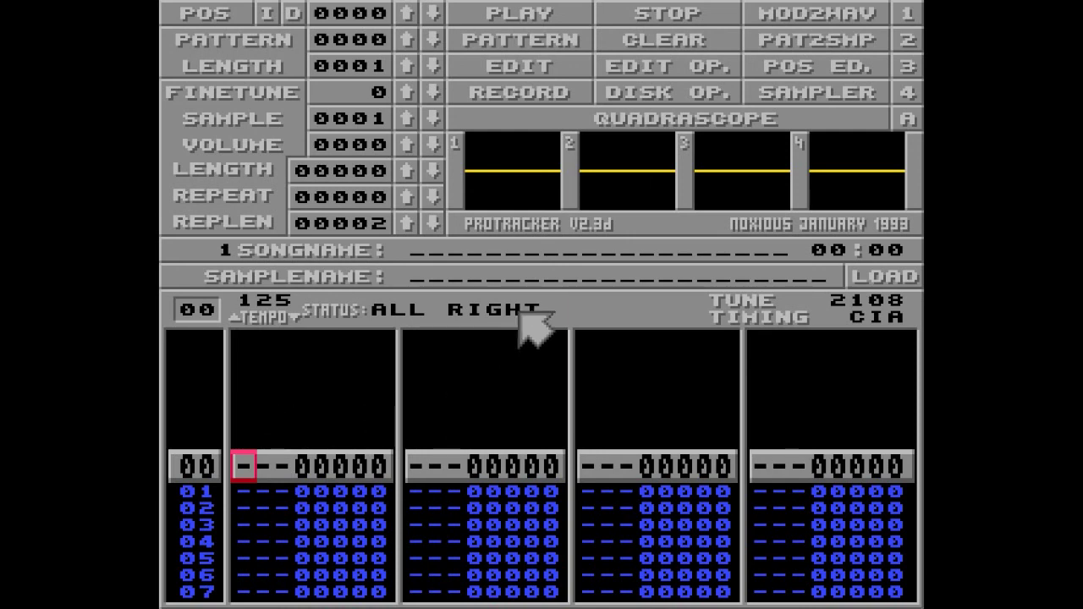
- Load SINECZ.IFF as sample 01 and enter a C-2 note on channel 1 row 00
{"action": "left_click", "coordinate": [665, 97]}
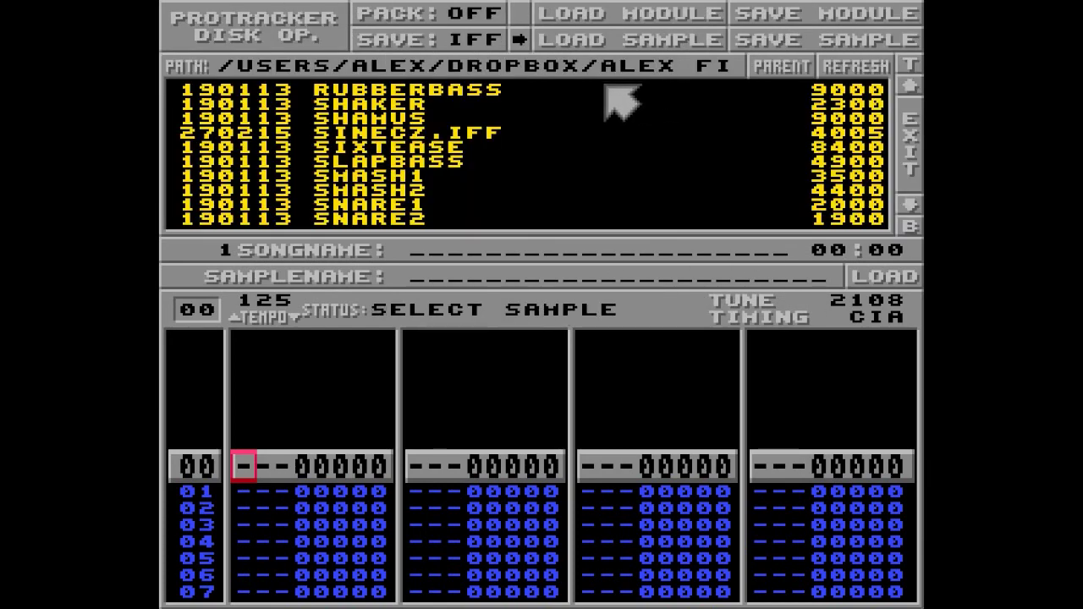
{"action": "left_click", "coordinate": [483, 133]}
{"action": "left_click", "coordinate": [909, 146]}
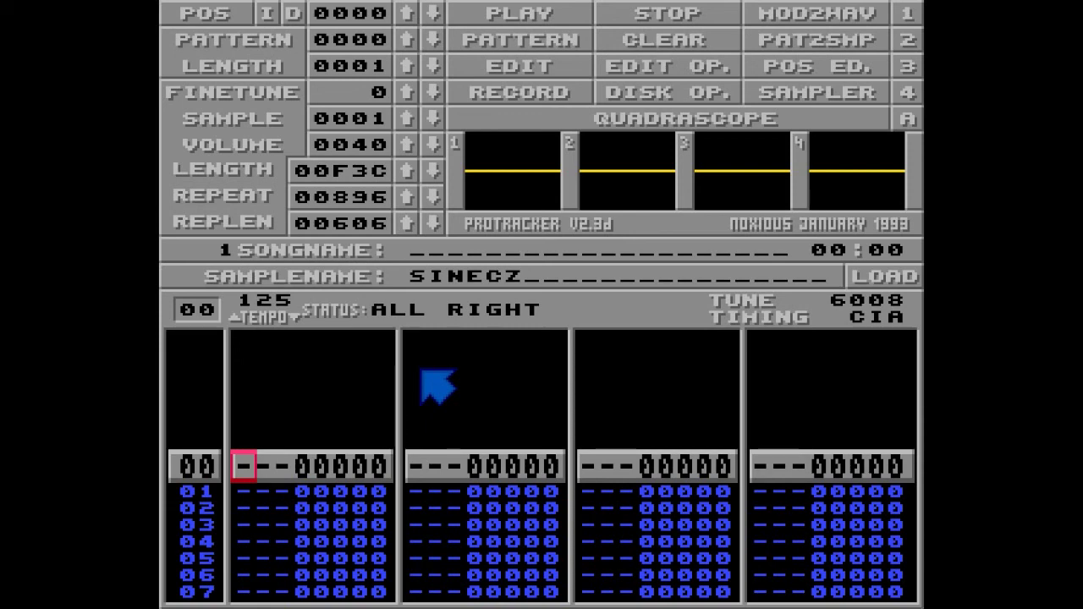
{"action": "key", "text": "z"}
{"action": "key", "text": "space"}
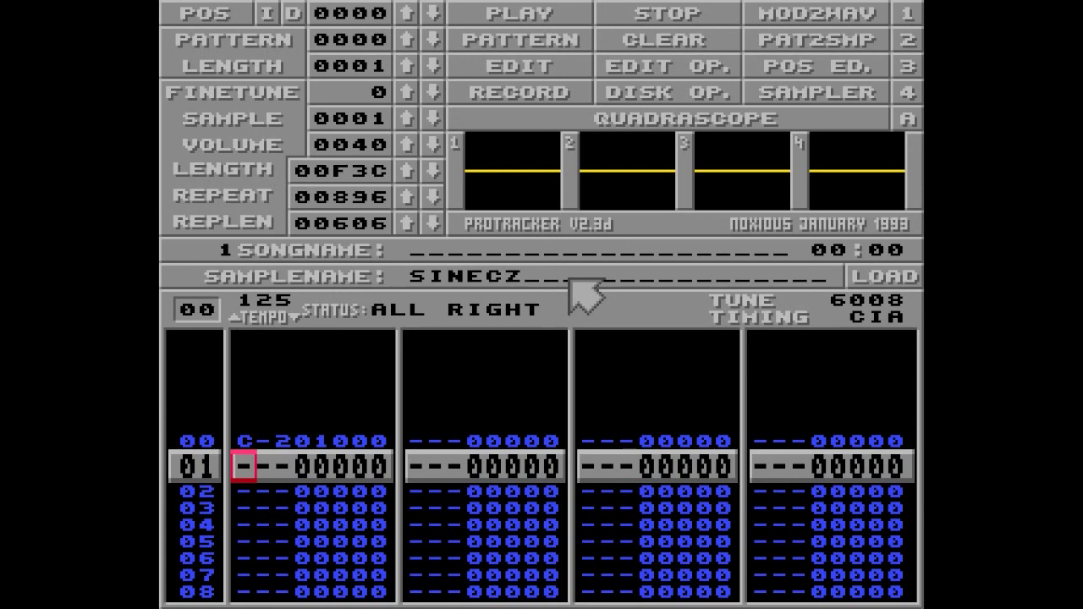
- Enter effect 103 on channel 1 rows 01–05 and play the pattern to hear it
{"action": "key", "text": "Right"}
{"action": "key", "text": "Right"}
{"action": "key", "text": "Right"}
{"action": "key", "text": "space"}
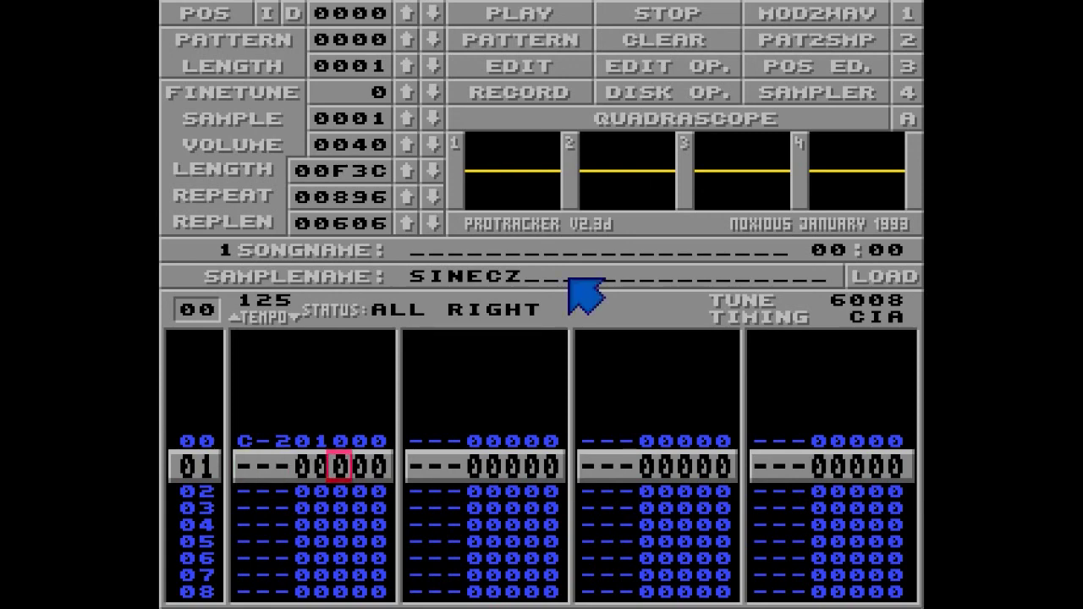
{"action": "key", "text": "1"}
{"action": "key", "text": "1"}
{"action": "key", "text": "1"}
{"action": "key", "text": "1"}
{"action": "key", "text": "1"}
{"action": "key", "text": "Up"}
{"action": "key", "text": "Up"}
{"action": "key", "text": "Up"}
{"action": "key", "text": "Up"}
{"action": "key", "text": "Up"}
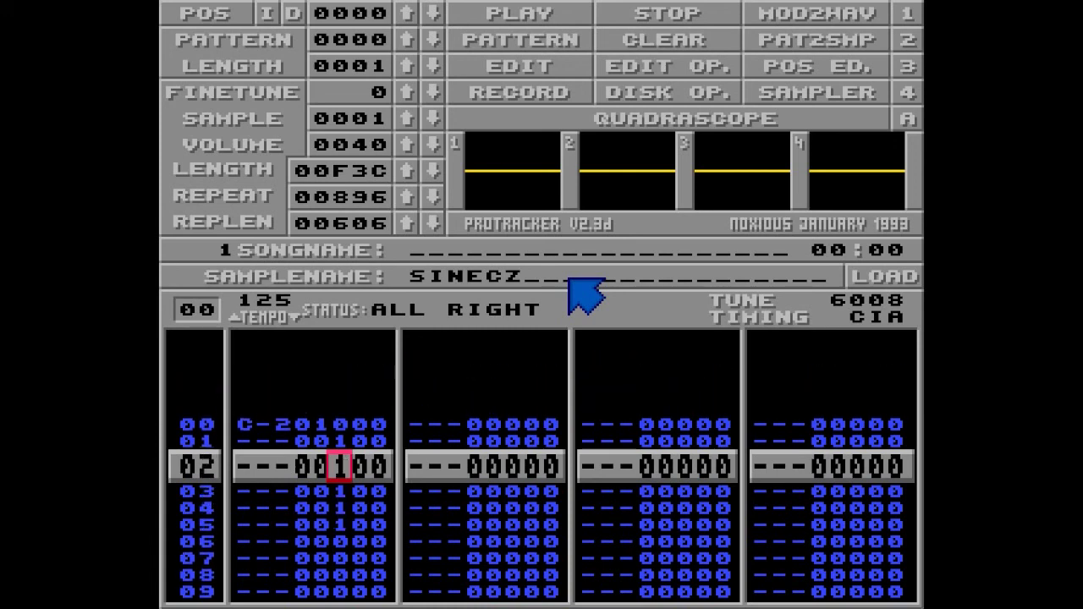
{"action": "key", "text": "Right"}
{"action": "key", "text": "Right"}
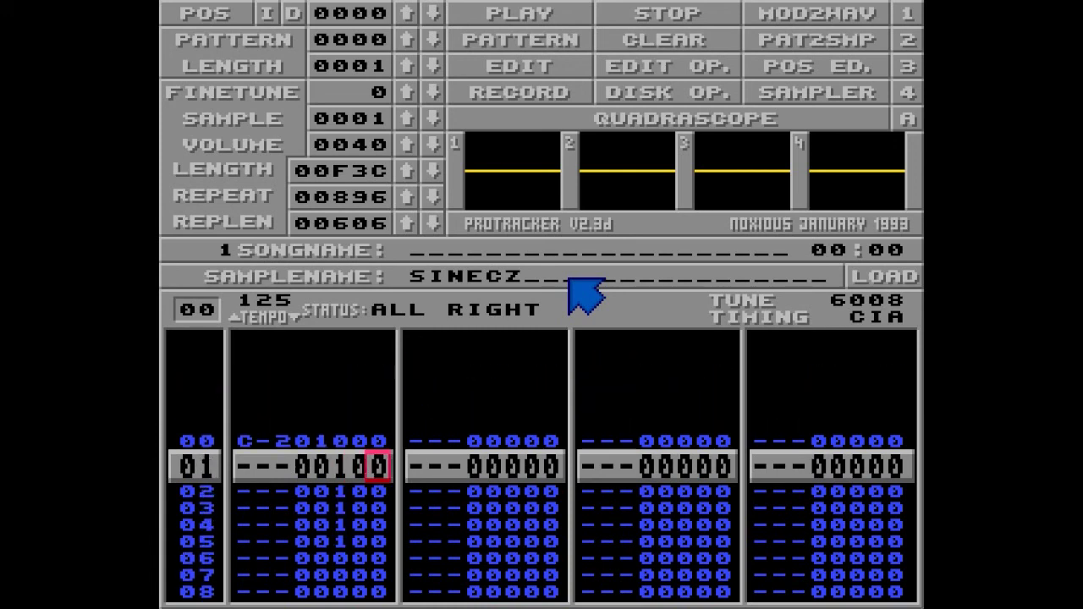
{"action": "key", "text": "3"}
{"action": "key", "text": "3"}
{"action": "key", "text": "3"}
{"action": "key", "text": "3"}
{"action": "key", "text": "3"}
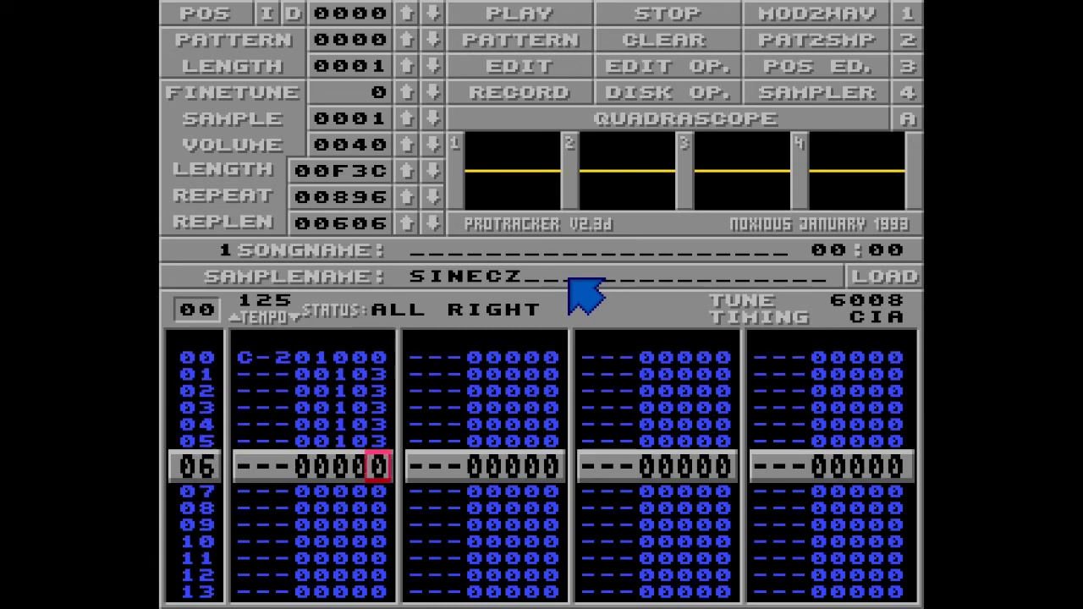
{"action": "key", "text": "Up"}
{"action": "key", "text": "Control_R"}
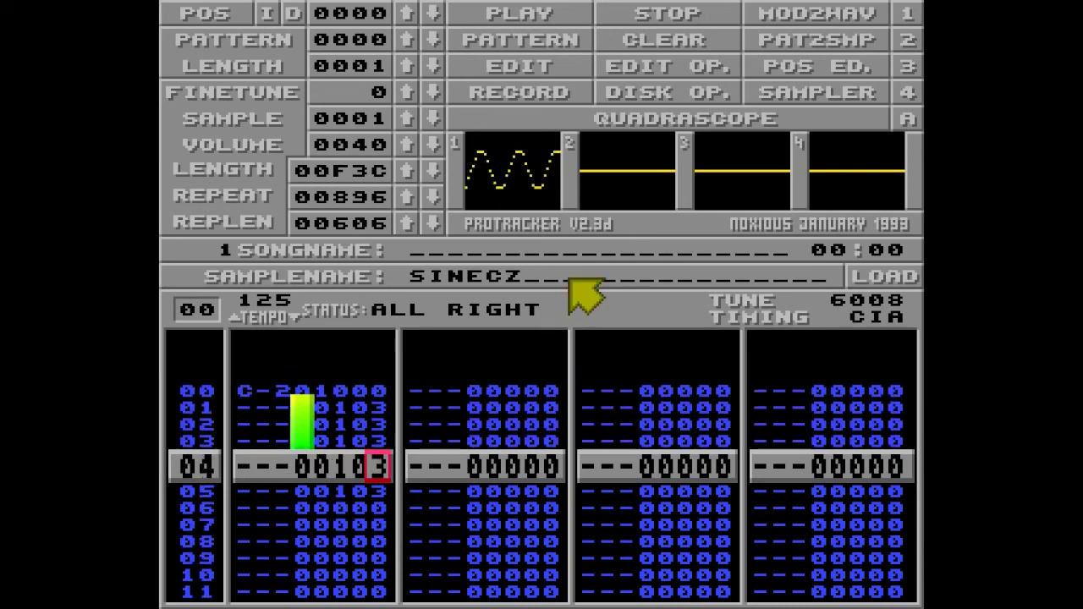
{"action": "key", "text": "space"}
- Change the effect on rows 01–05 to 203 and audition the downward slide
{"action": "key", "text": "Up"}
{"action": "key", "text": "Up"}
{"action": "key", "text": "Up"}
{"action": "key", "text": "Up"}
{"action": "key", "text": "Up"}
{"action": "key", "text": "Up"}
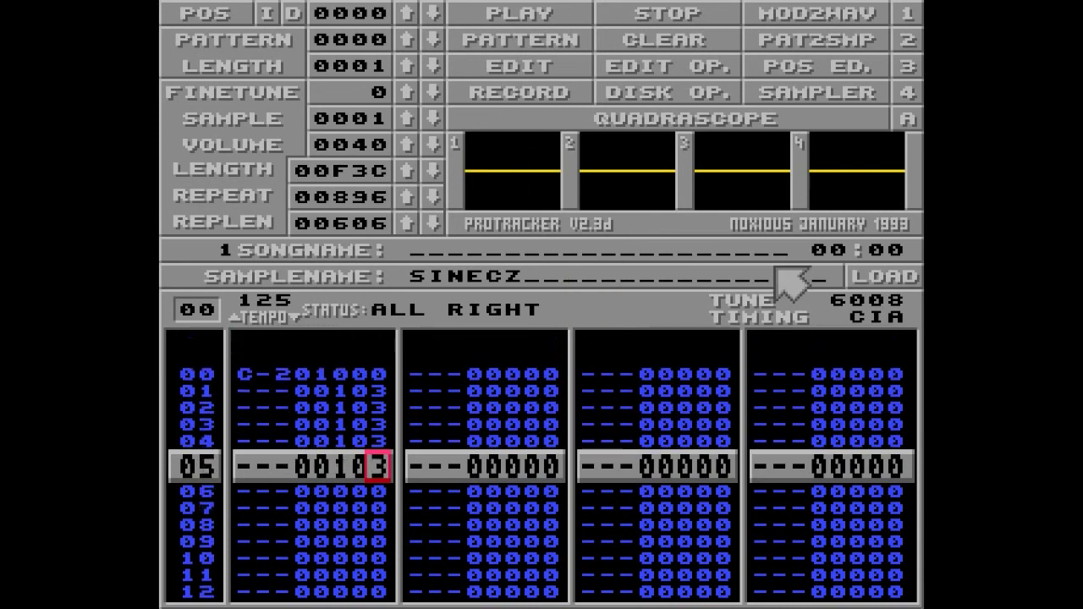
{"action": "key", "text": "Left"}
{"action": "key", "text": "Left"}
{"action": "key", "text": "2"}
{"action": "key", "text": "2"}
{"action": "key", "text": "2"}
{"action": "key", "text": "2"}
{"action": "key", "text": "2"}
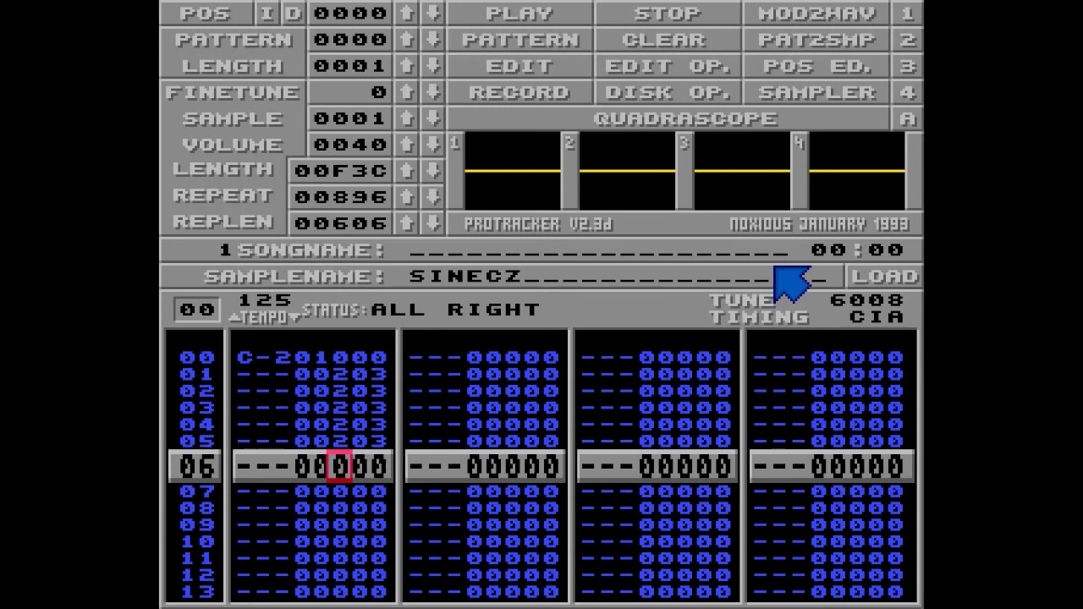
{"action": "key", "text": "Control_R"}
{"action": "key", "text": "space"}
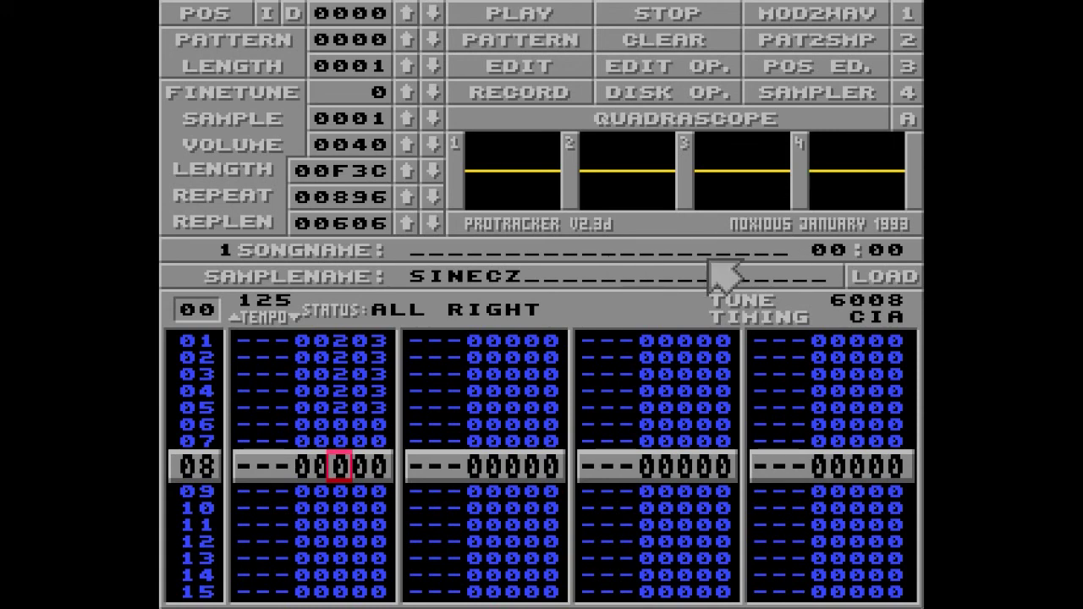
- Set speed F0C on channel 2 row 00 and play the pattern at the new speed
{"action": "key", "text": "Up"}
{"action": "key", "text": "Up"}
{"action": "key", "text": "Up"}
{"action": "key", "text": "Up"}
{"action": "key", "text": "Up"}
{"action": "key", "text": "Up"}
{"action": "key", "text": "Up"}
{"action": "key", "text": "Up"}
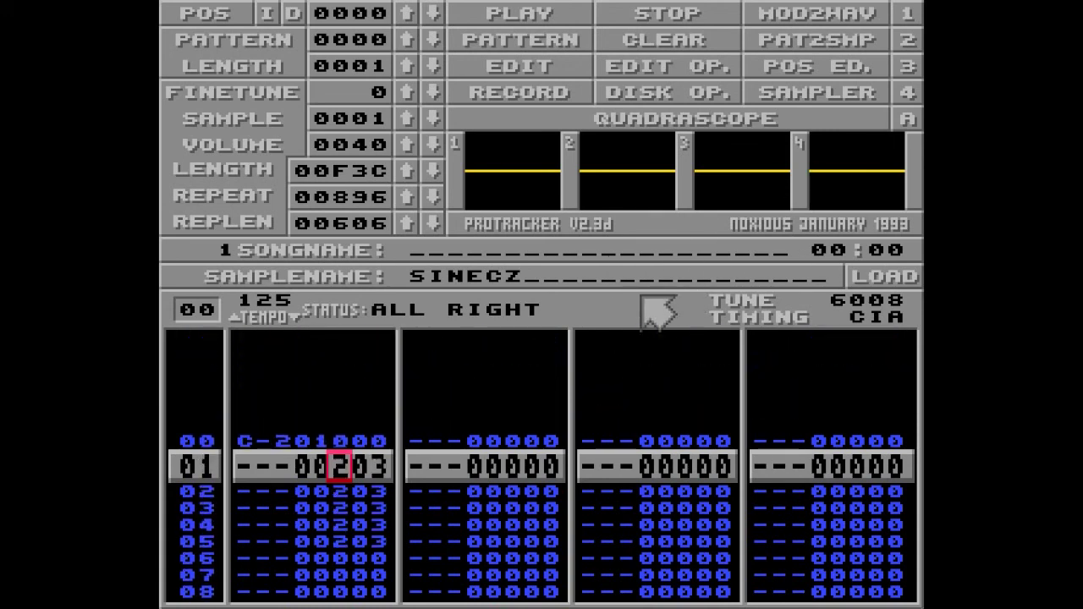
{"action": "key", "text": "Right"}
{"action": "key", "text": "Right"}
{"action": "key", "text": "Right"}
{"action": "key", "text": "Right"}
{"action": "key", "text": "Right"}
{"action": "key", "text": "Right"}
{"action": "key", "text": "f"}
{"action": "key", "text": "Right"}
{"action": "key", "text": "Right"}
{"action": "key", "text": "c"}
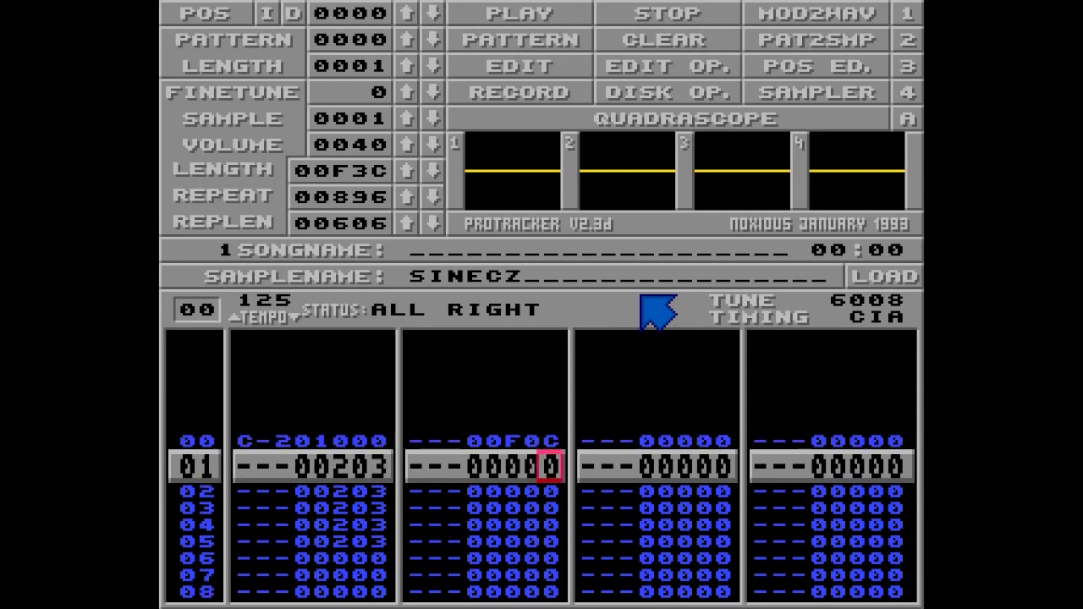
{"action": "key", "text": "Alt_R"}
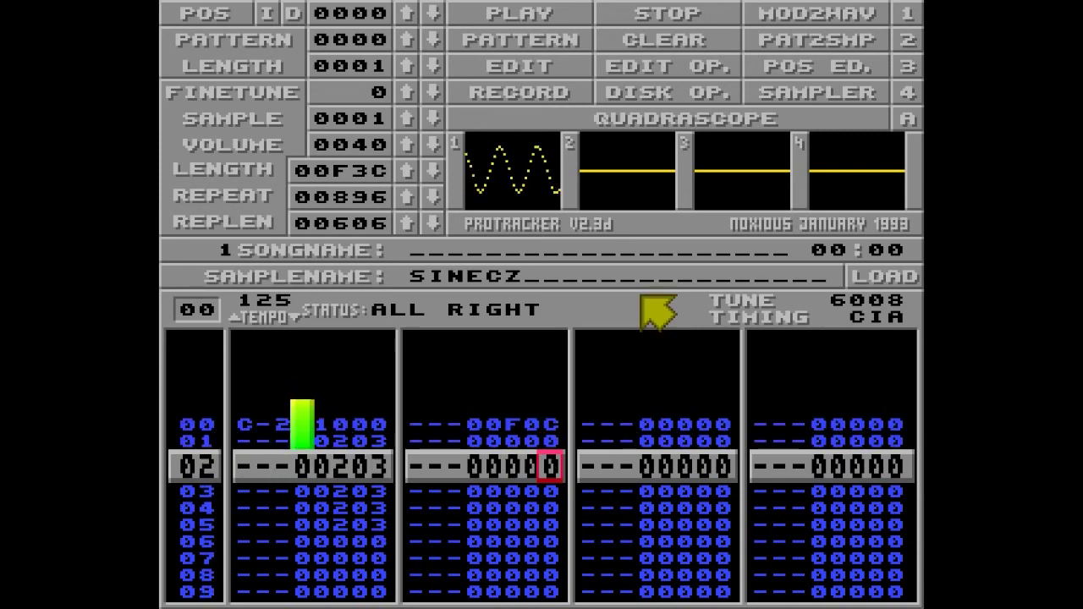
{"action": "key", "text": "space"}
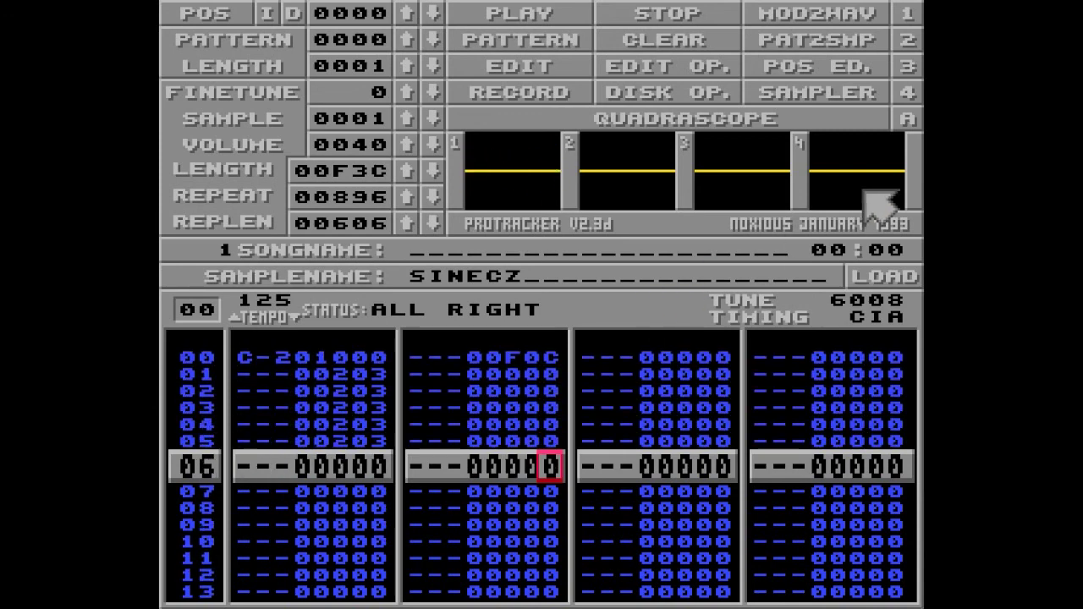
{"action": "key", "text": "space"}
- Raise the slide on channel 1 rows 01–05 to 21F and audition the faster slide
{"action": "key", "text": "Up"}
{"action": "key", "text": "Up"}
{"action": "key", "text": "Up"}
{"action": "key", "text": "Up"}
{"action": "key", "text": "Left"}
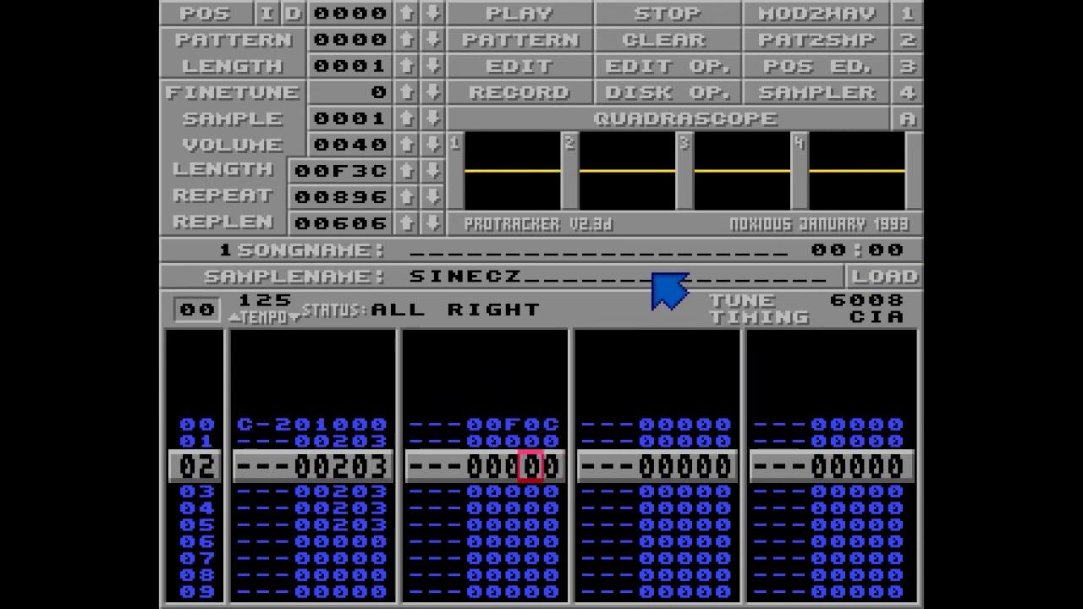
{"action": "key", "text": "Left"}
{"action": "key", "text": "Left"}
{"action": "key", "text": "Left"}
{"action": "key", "text": "Left"}
{"action": "key", "text": "Left"}
{"action": "key", "text": "Up"}
{"action": "key", "text": "Left"}
{"action": "type", "text": "11111"}
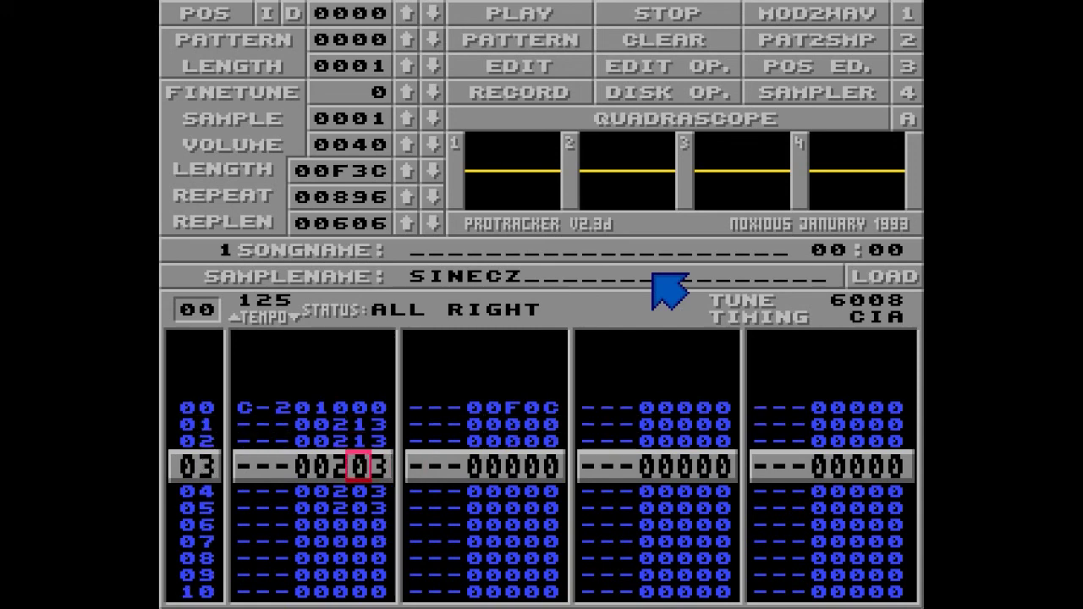
{"action": "key", "text": "Up"}
{"action": "key", "text": "Up"}
{"action": "key", "text": "Up"}
{"action": "key", "text": "Up"}
{"action": "key", "text": "Up"}
{"action": "key", "text": "Right"}
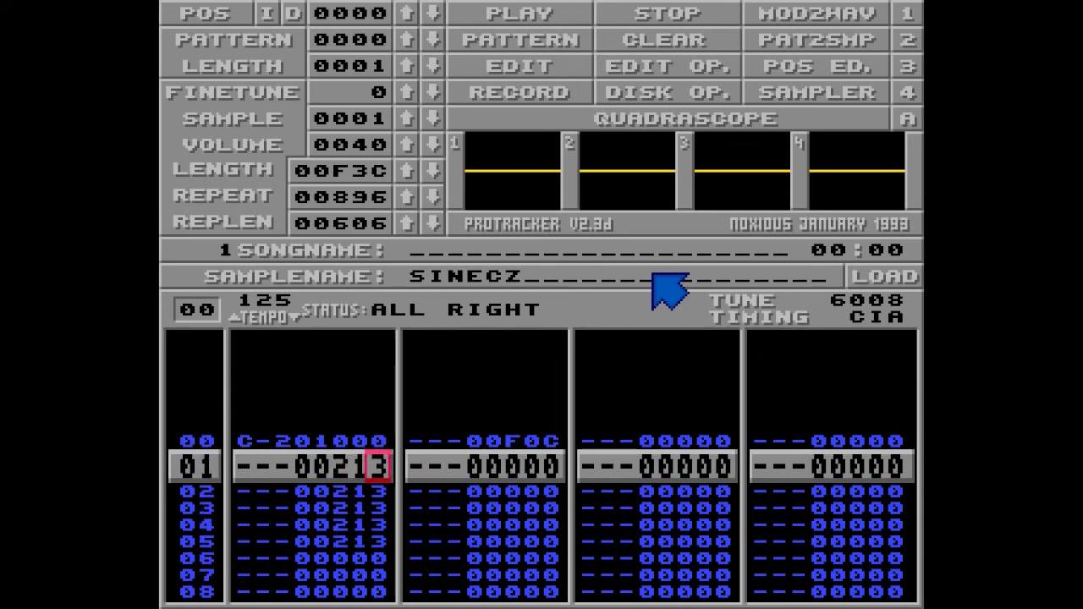
{"action": "type", "text": "fffff"}
{"action": "key", "text": "Left"}
{"action": "key", "text": "Left"}
{"action": "key", "text": "Left"}
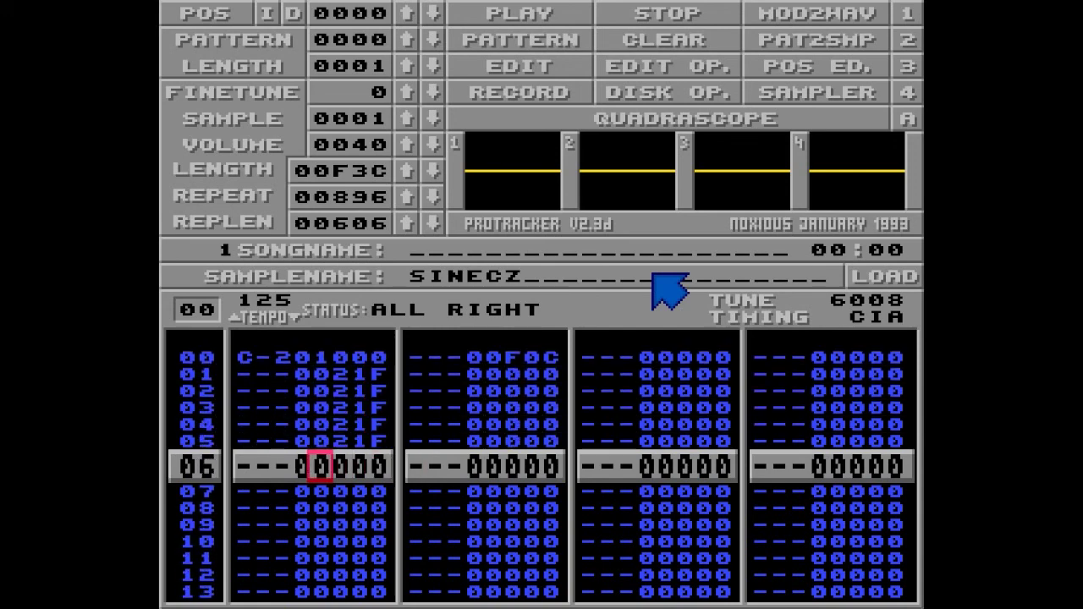
{"action": "key", "text": "Left"}
{"action": "key", "text": "Left"}
{"action": "key", "text": "Alt_R"}
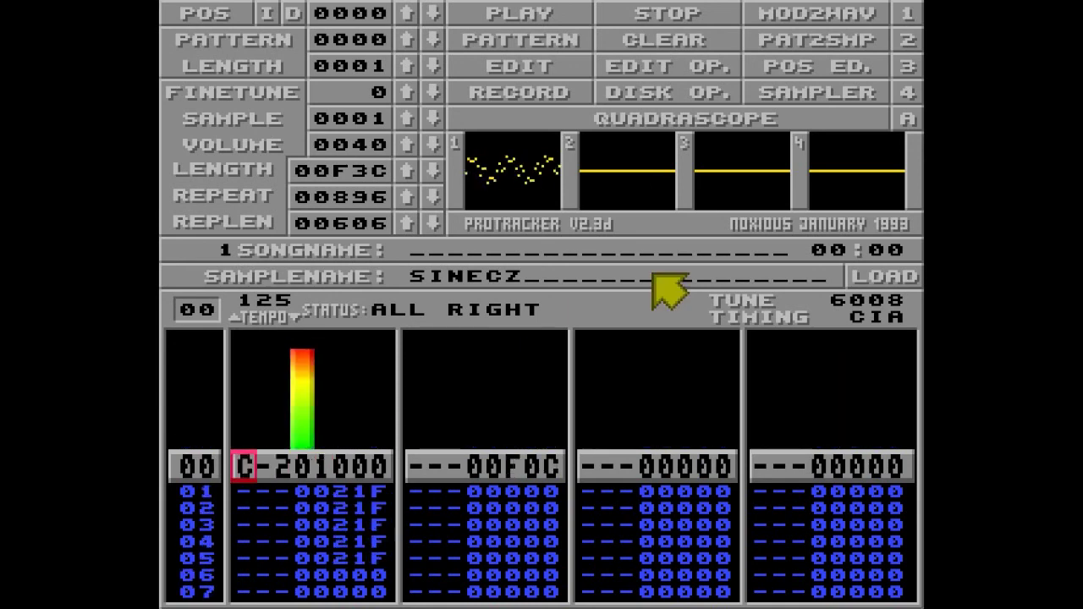
{"action": "key", "text": "space"}
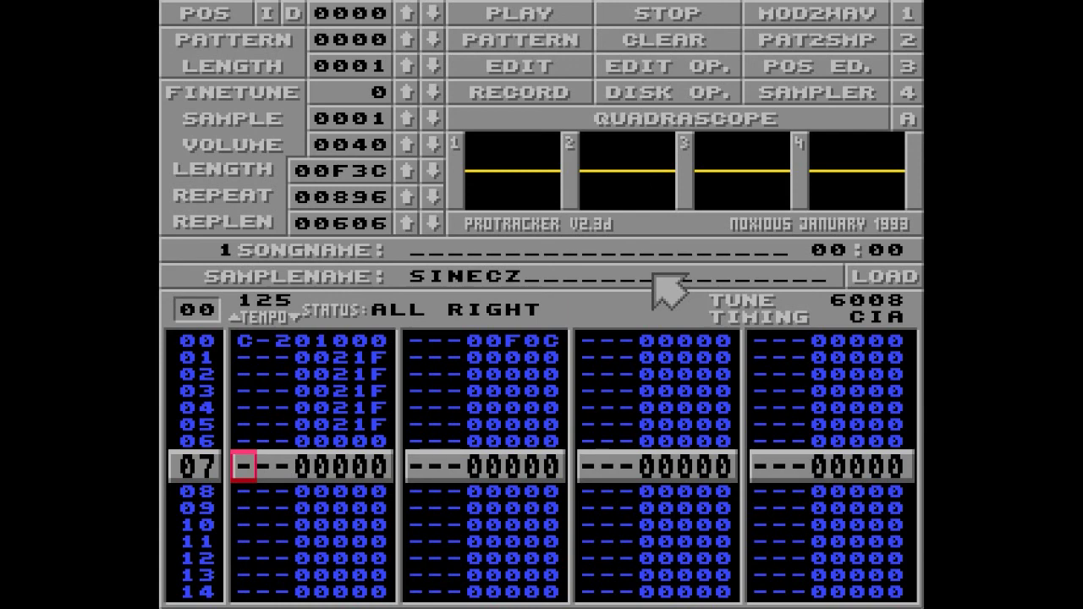
- Add a C-1 note on row 06 and play the pattern from the start
{"action": "key", "text": "Up"}
{"action": "key", "text": "space"}
{"action": "key", "text": "z"}
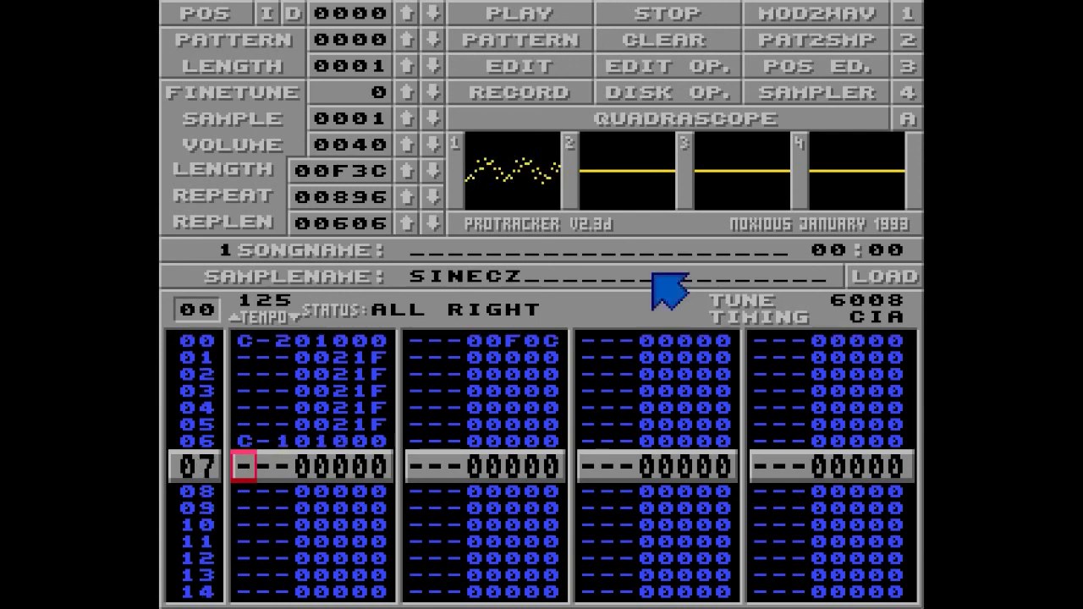
{"action": "key", "text": "space"}
{"action": "key", "text": "Alt_R"}
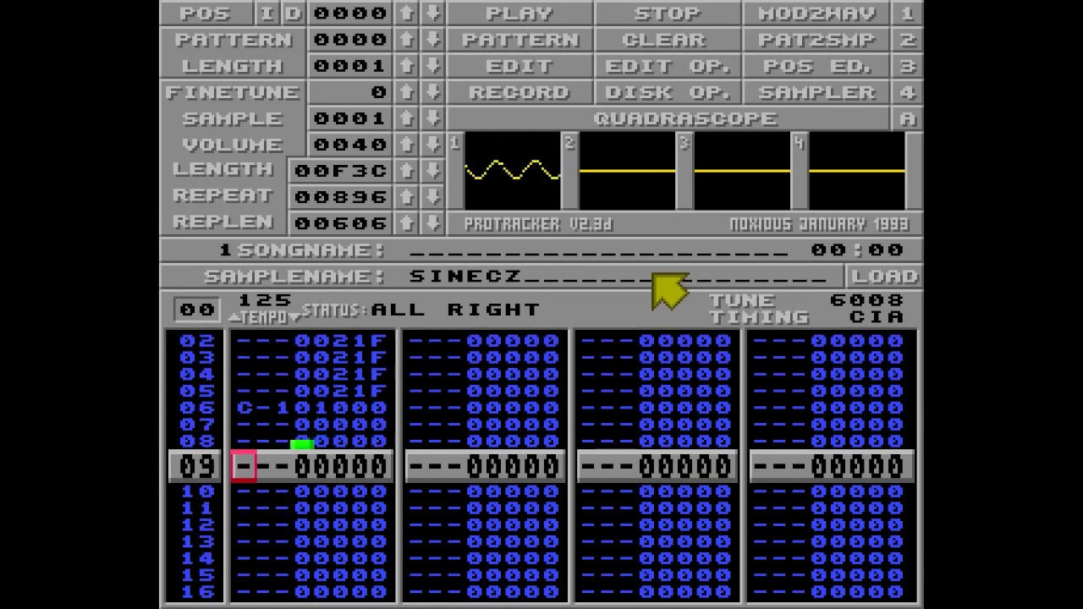
{"action": "key", "text": "space"}
{"action": "key", "text": "space"}
- Change the effect command on rows 01–05 to 1, making them 11F slide-ups
{"action": "key", "text": "Up"}
{"action": "key", "text": "Up"}
{"action": "key", "text": "Up"}
{"action": "key", "text": "Up"}
{"action": "key", "text": "Up"}
{"action": "key", "text": "Up"}
{"action": "key", "text": "Up"}
{"action": "key", "text": "Up"}
{"action": "key", "text": "Right"}
{"action": "key", "text": "Up"}
{"action": "key", "text": "Right"}
{"action": "key", "text": "Right"}
{"action": "type", "text": "11111"}
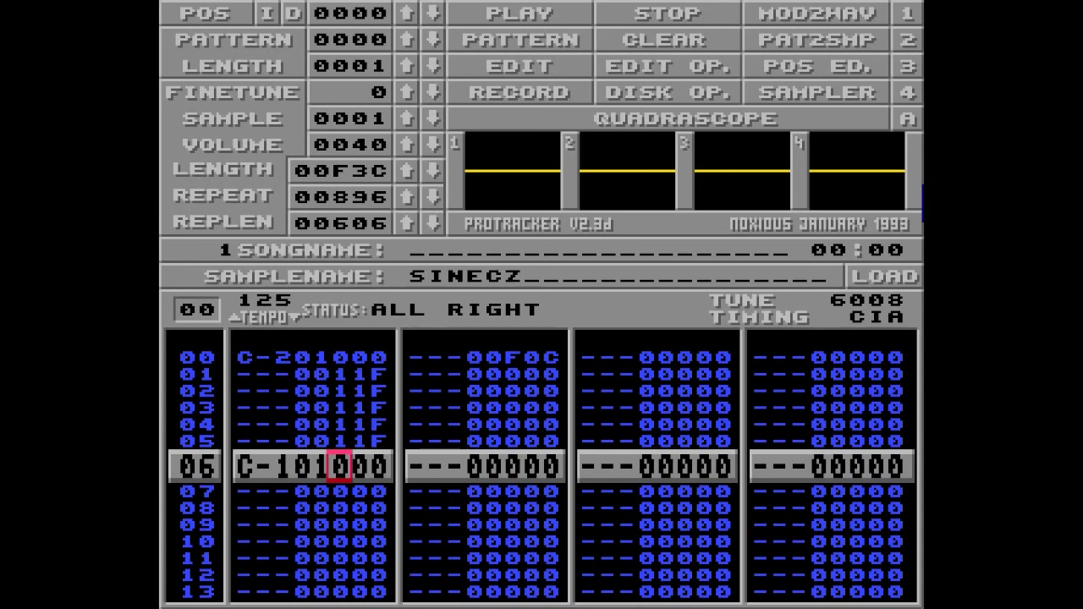
{"action": "key", "text": "Alt_R"}
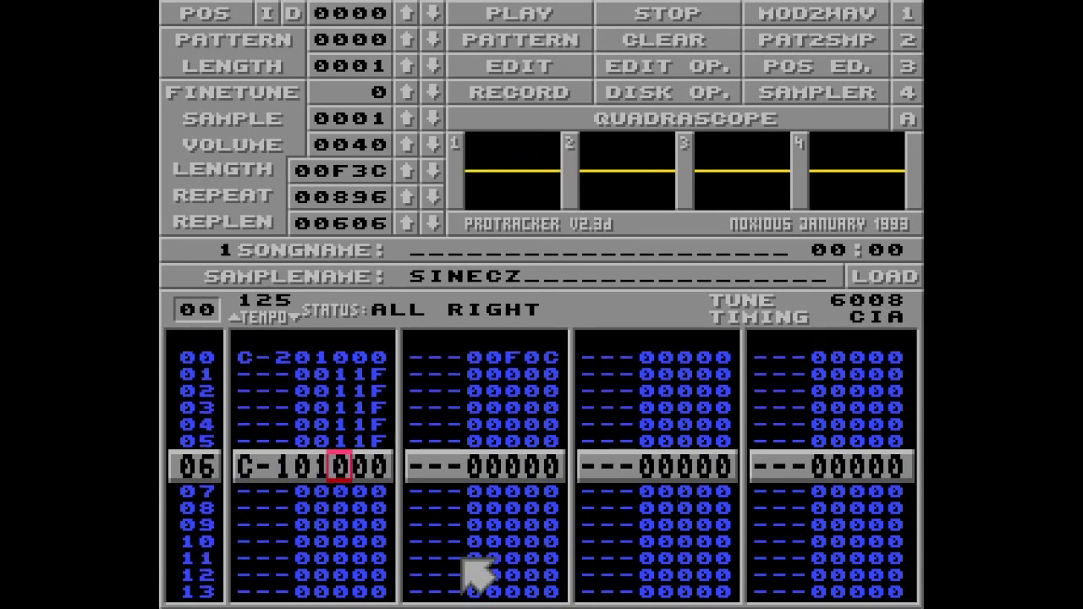
{"action": "key", "text": "Left"}
{"action": "key", "text": "Left"}
{"action": "key", "text": "Left"}
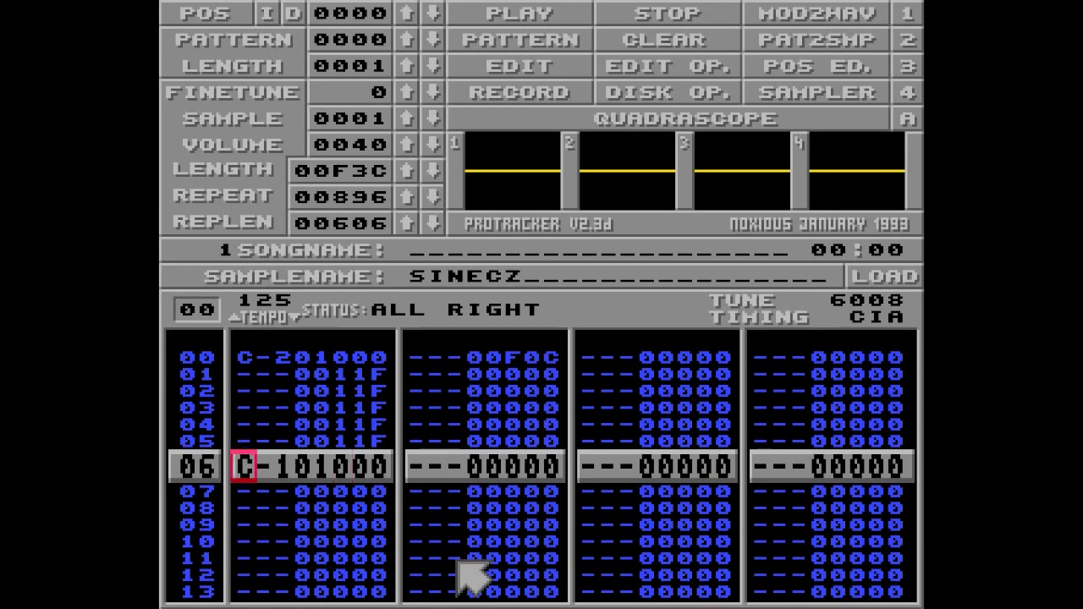
- Cut channel 1 rows 00–06, then enter C-2 on row 00 and E-2 on row 01
{"action": "key", "text": "ctrl+b"}
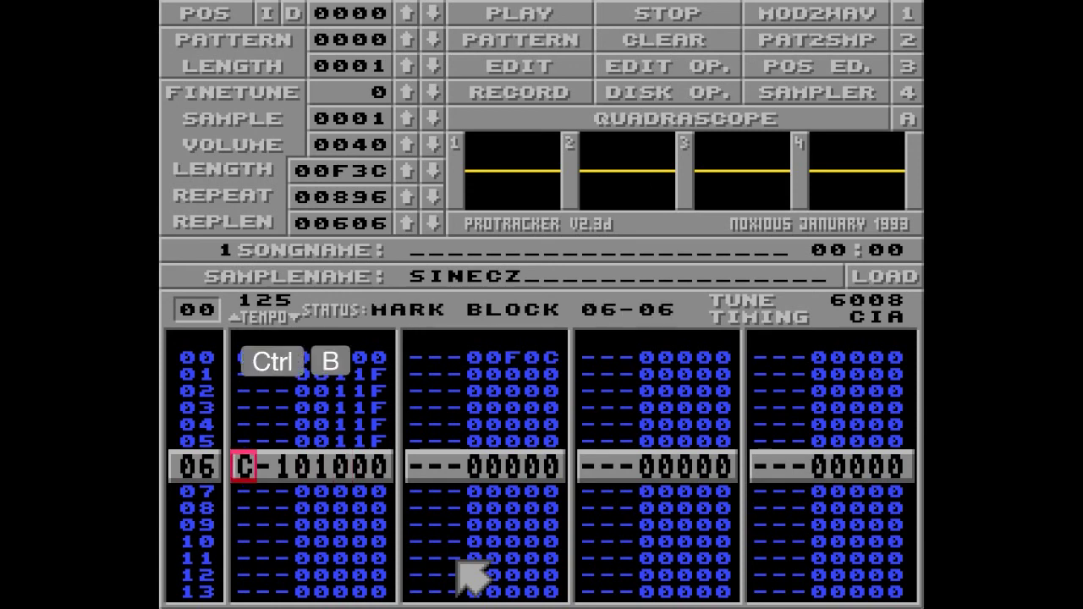
{"action": "key", "text": "Up"}
{"action": "key", "text": "Up"}
{"action": "key", "text": "Up"}
{"action": "key", "text": "Up"}
{"action": "key", "text": "Up"}
{"action": "key", "text": "Up"}
{"action": "key", "text": "ctrl+x"}
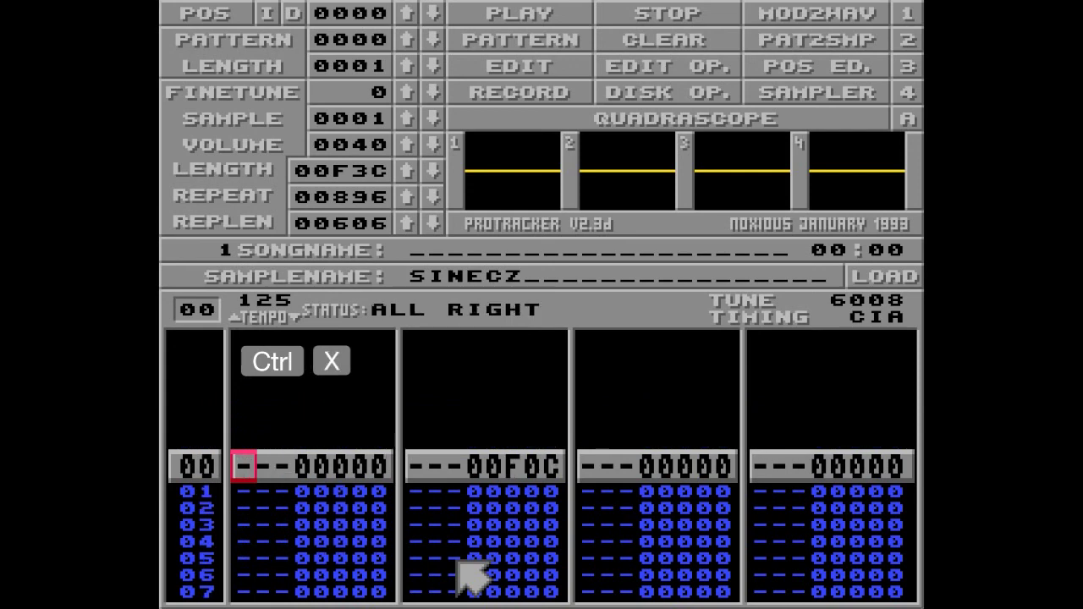
{"action": "key", "text": "space"}
{"action": "key", "text": "z"}
{"action": "key", "text": "space"}
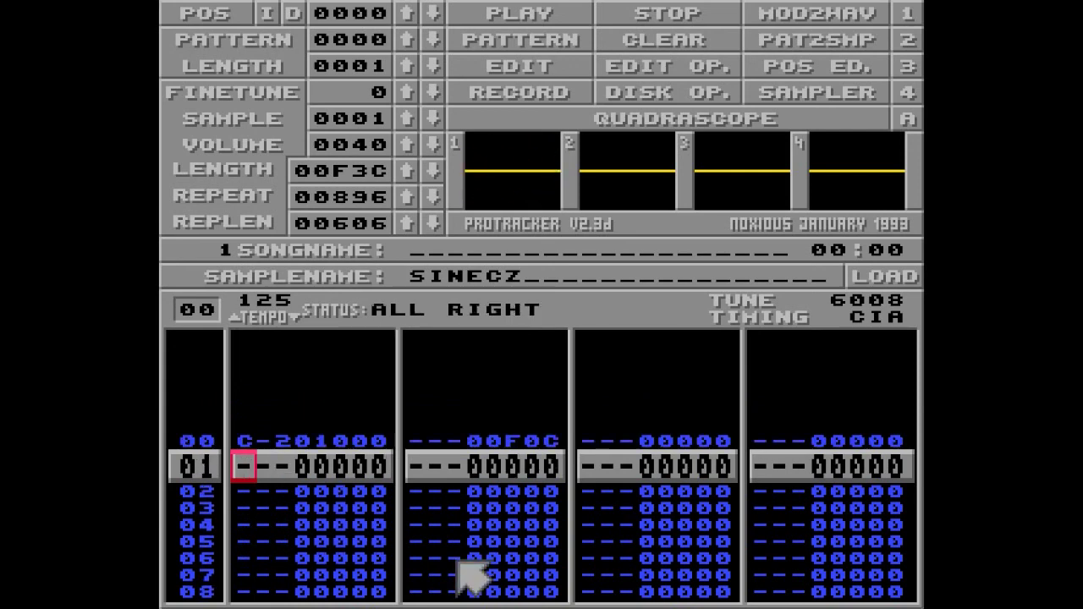
{"action": "key", "text": "space"}
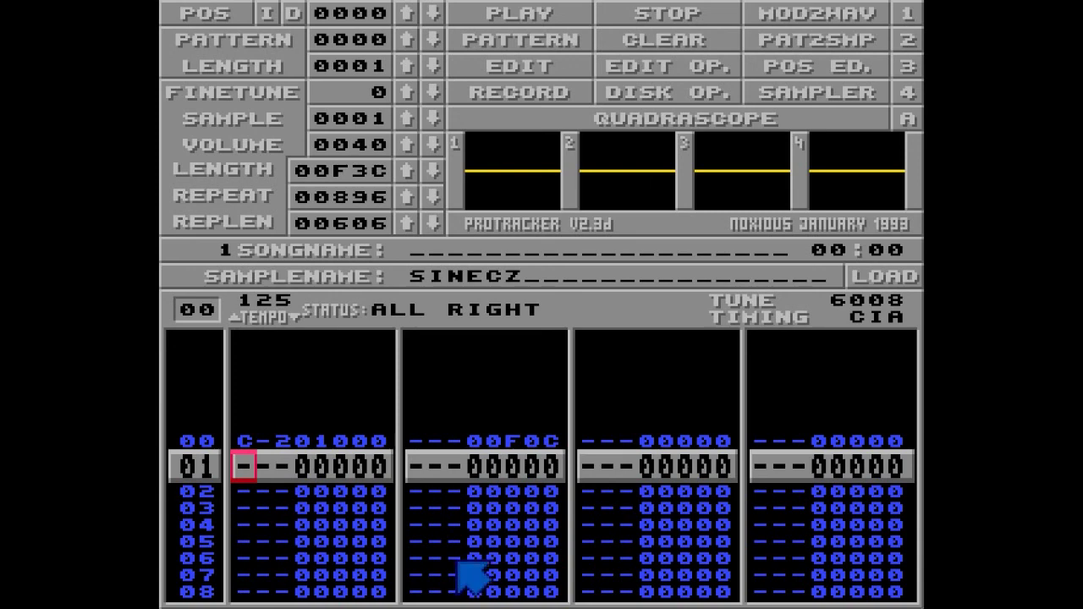
{"action": "key", "text": "c"}
{"action": "key", "text": "space"}
- Give the E-2 note on row 01 effect 30A and play the pattern
{"action": "key", "text": "Up"}
{"action": "key", "text": "Right"}
{"action": "key", "text": "Right"}
{"action": "key", "text": "Right"}
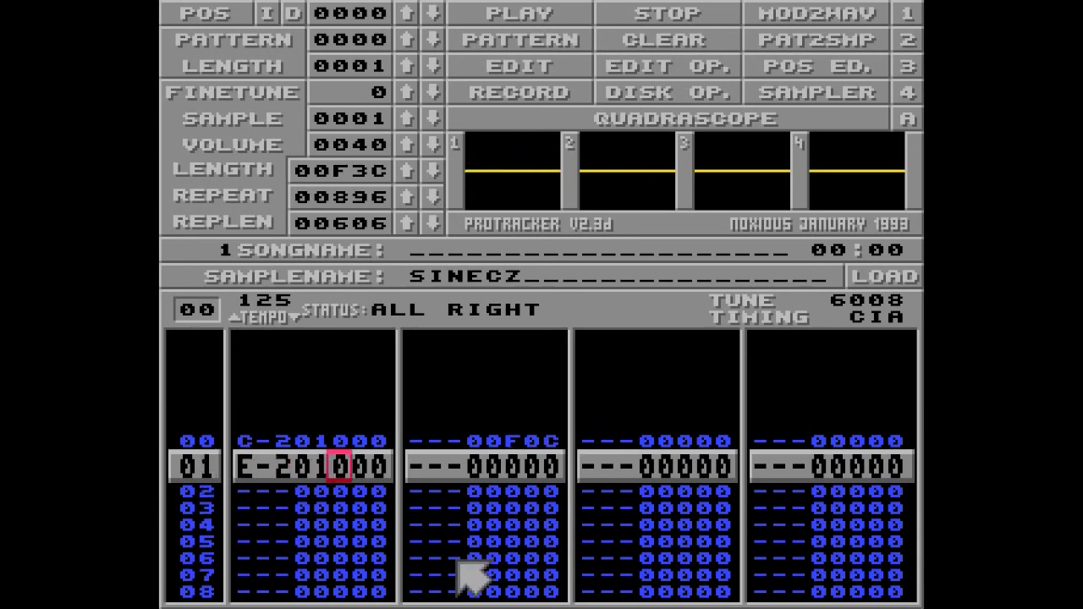
{"action": "key", "text": "space"}
{"action": "type", "text": "3"}
{"action": "key", "text": "Right"}
{"action": "key", "text": "Right"}
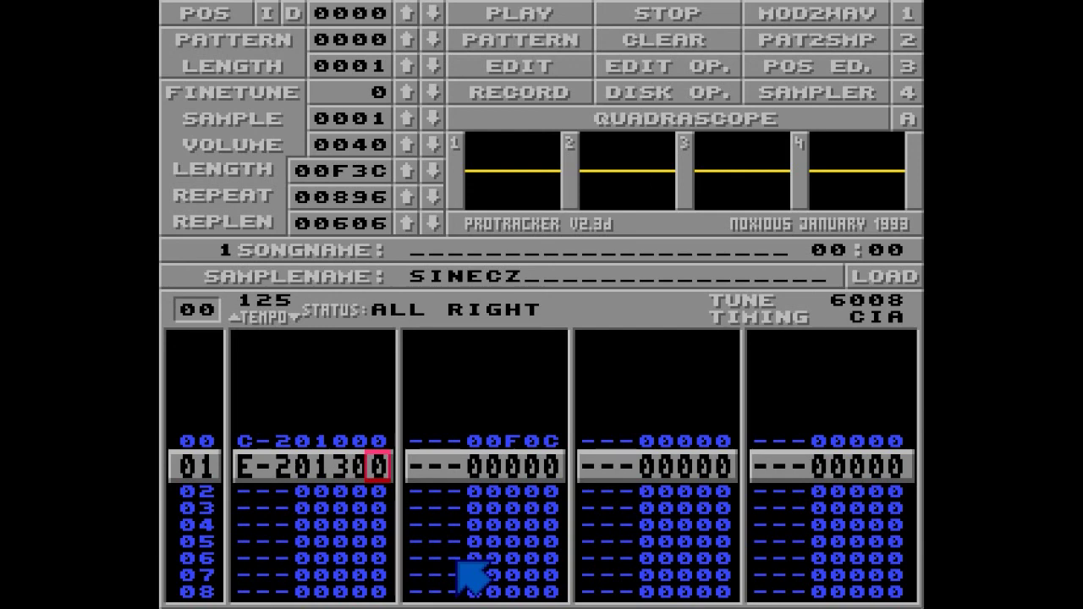
{"action": "type", "text": "a"}
{"action": "key", "text": "Up"}
{"action": "key", "text": "Alt_R"}
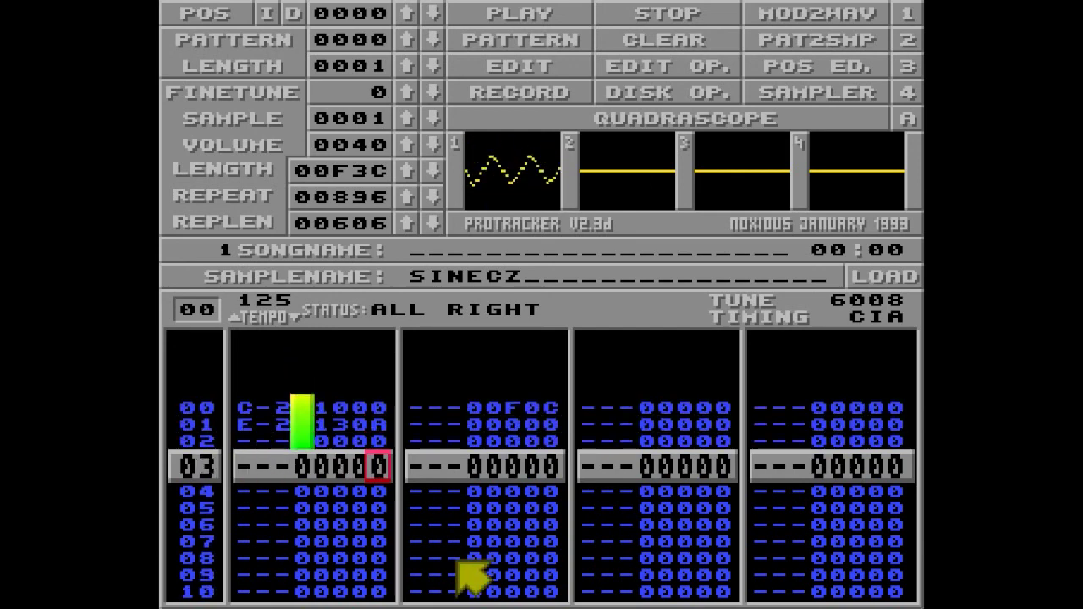
{"action": "key", "text": "space"}
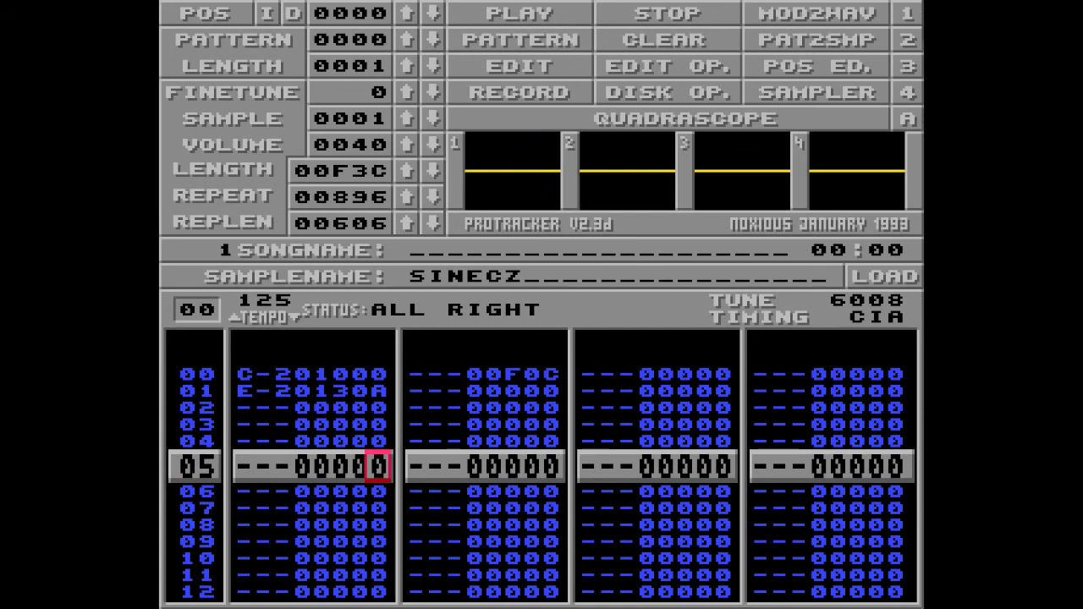
- Add effect 108 to the C-2 on row 00 and audition both slides
{"action": "key", "text": "space"}
{"action": "key", "text": "Up"}
{"action": "key", "text": "Up"}
{"action": "key", "text": "Up"}
{"action": "key", "text": "Up"}
{"action": "key", "text": "Up"}
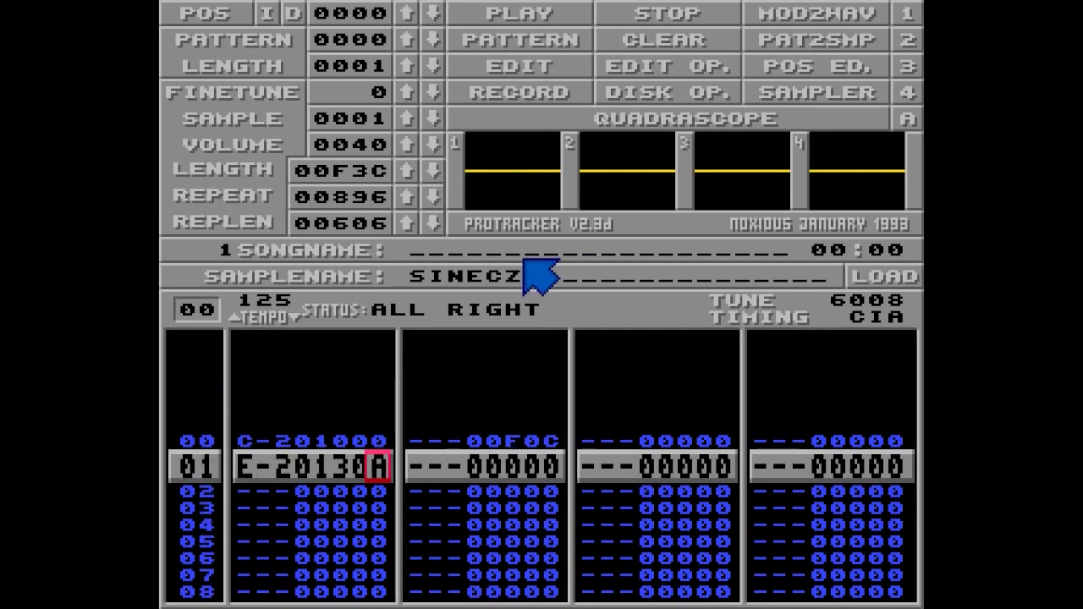
{"action": "key", "text": "Left"}
{"action": "key", "text": "Left"}
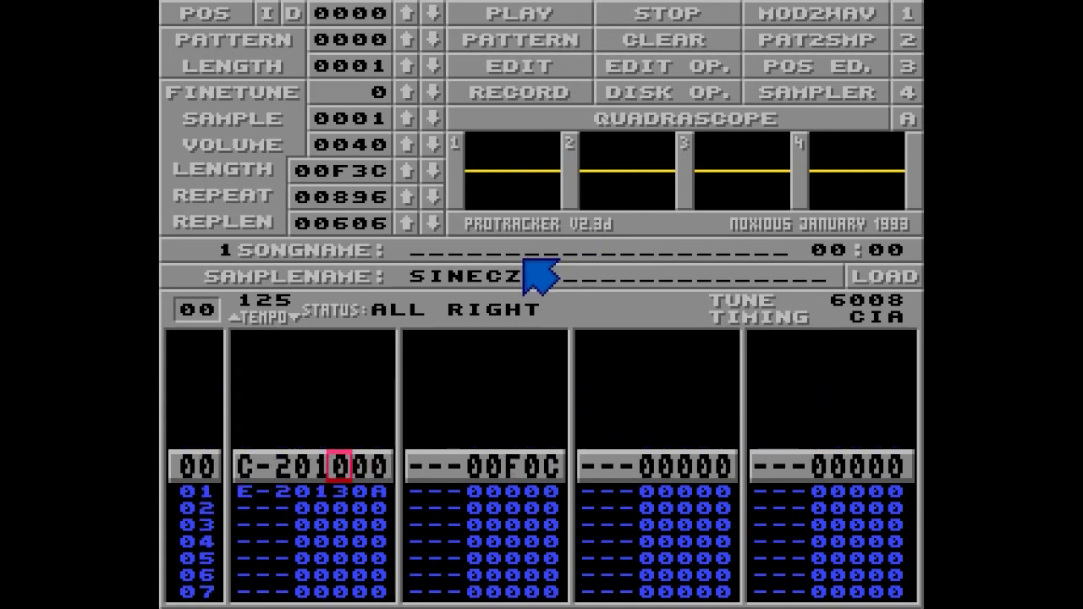
{"action": "type", "text": "108"}
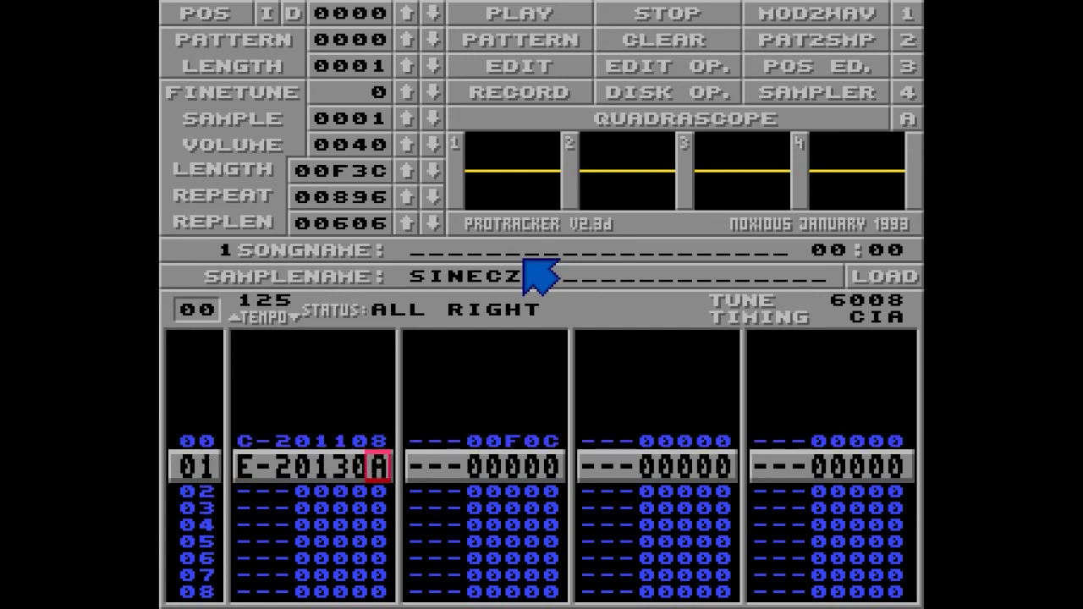
{"action": "key", "text": "Control_R"}
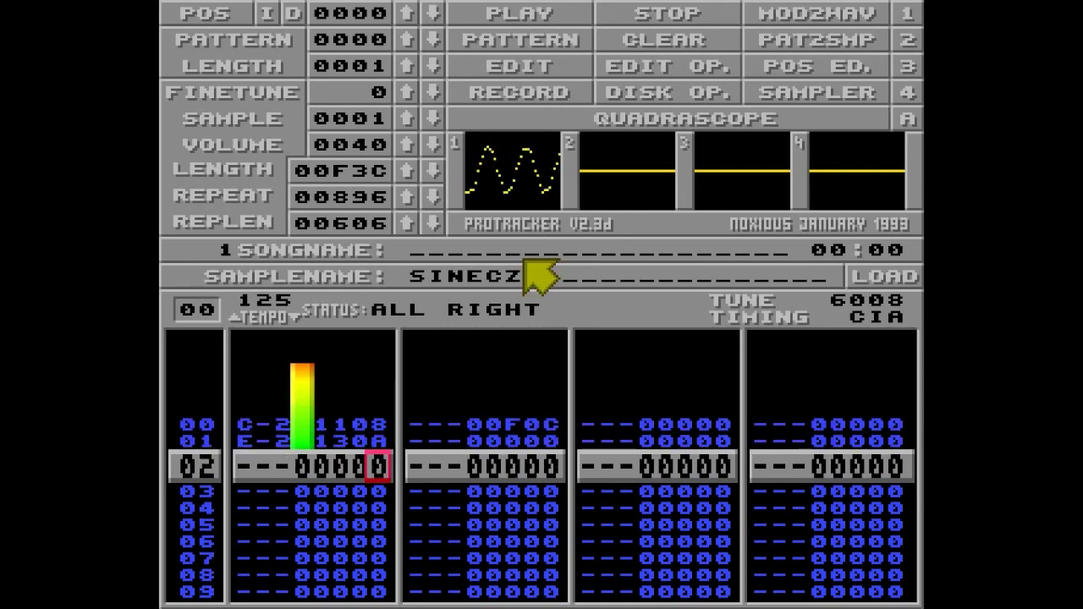
{"action": "key", "text": "space"}
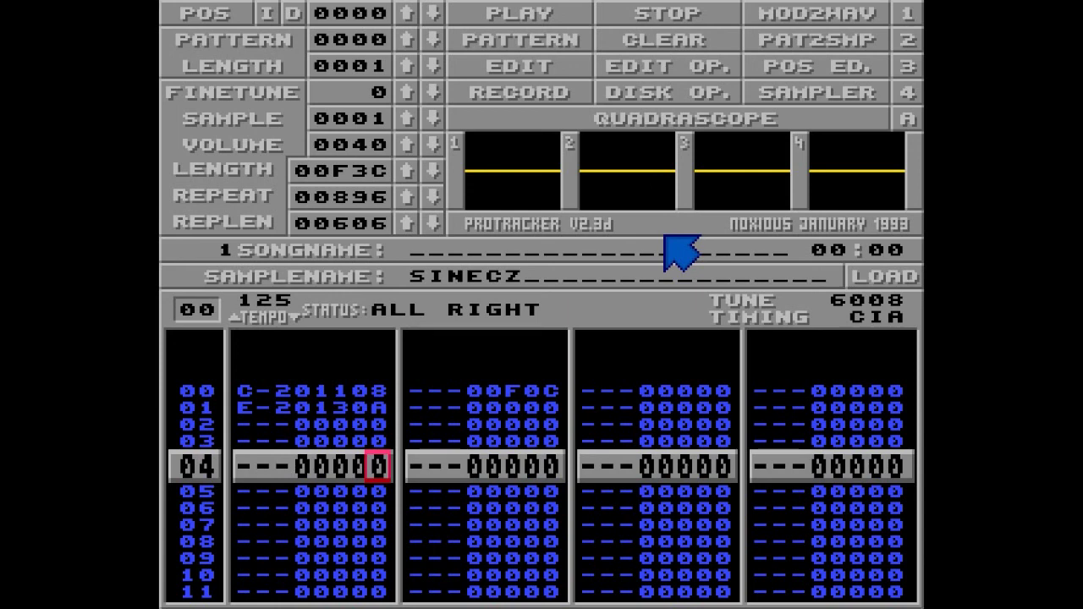
- Enter effect 300 on channel 1 row 02 below the E-2 and play the pattern
{"action": "key", "text": "Up"}
{"action": "key", "text": "Up"}
{"action": "key", "text": "Left"}
{"action": "key", "text": "Left"}
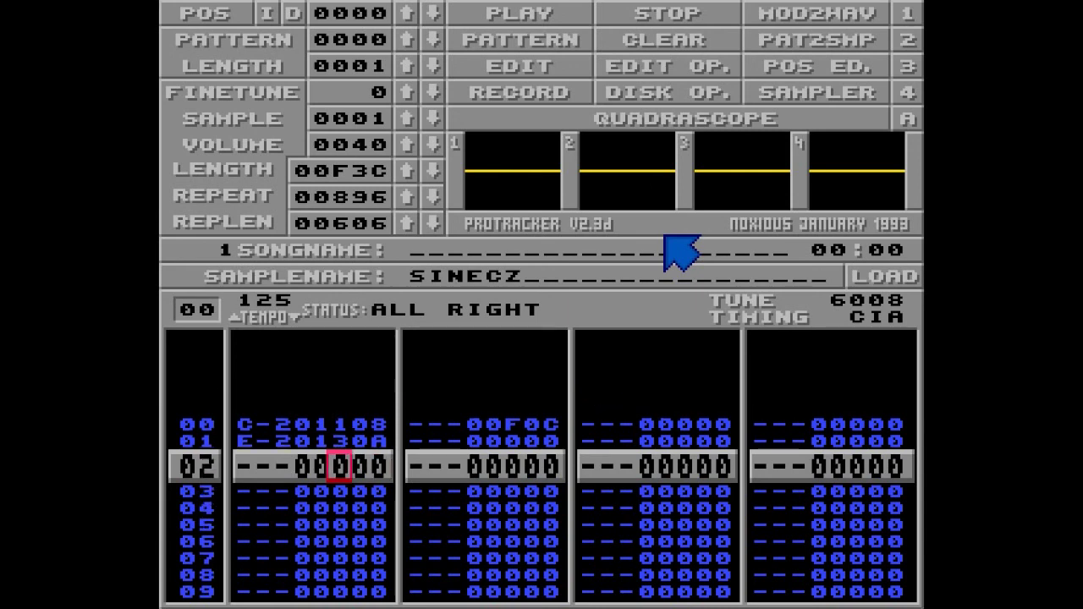
{"action": "type", "text": "3"}
{"action": "key", "text": "space"}
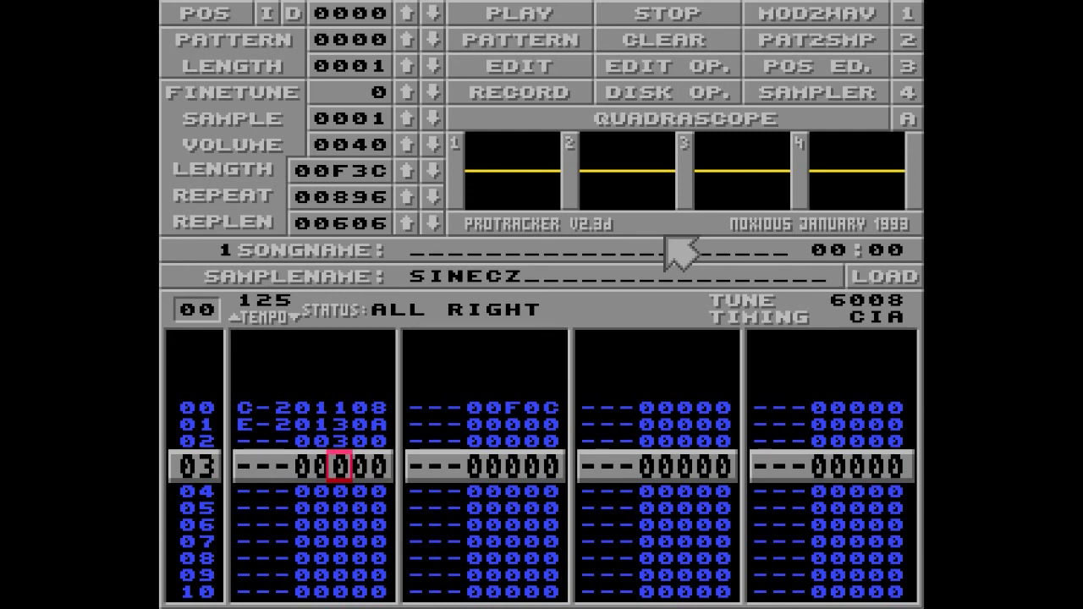
{"action": "key", "text": "Alt_R"}
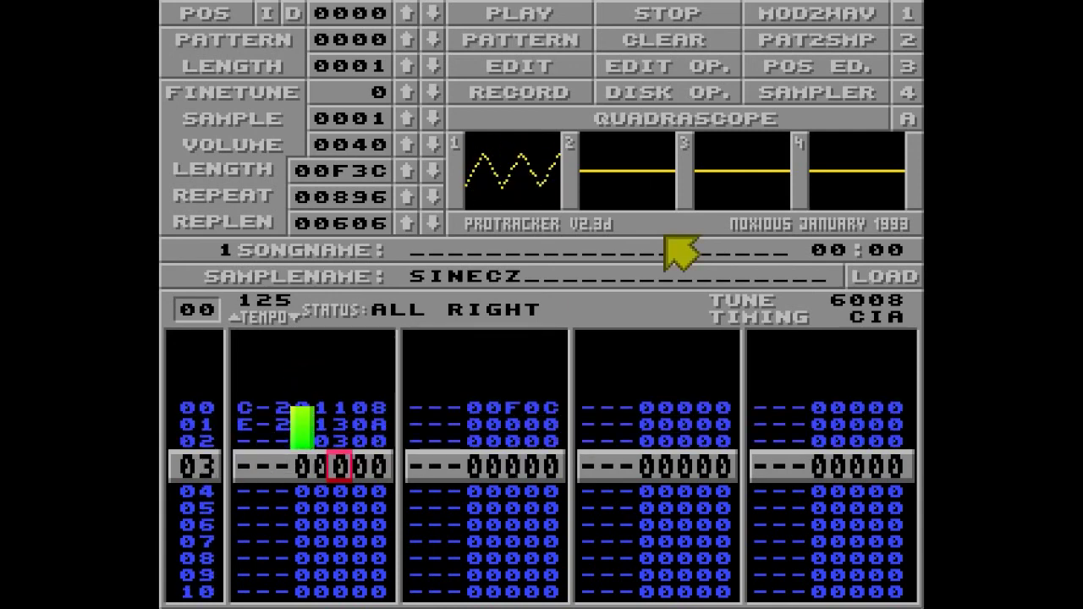
{"action": "key", "text": "space"}
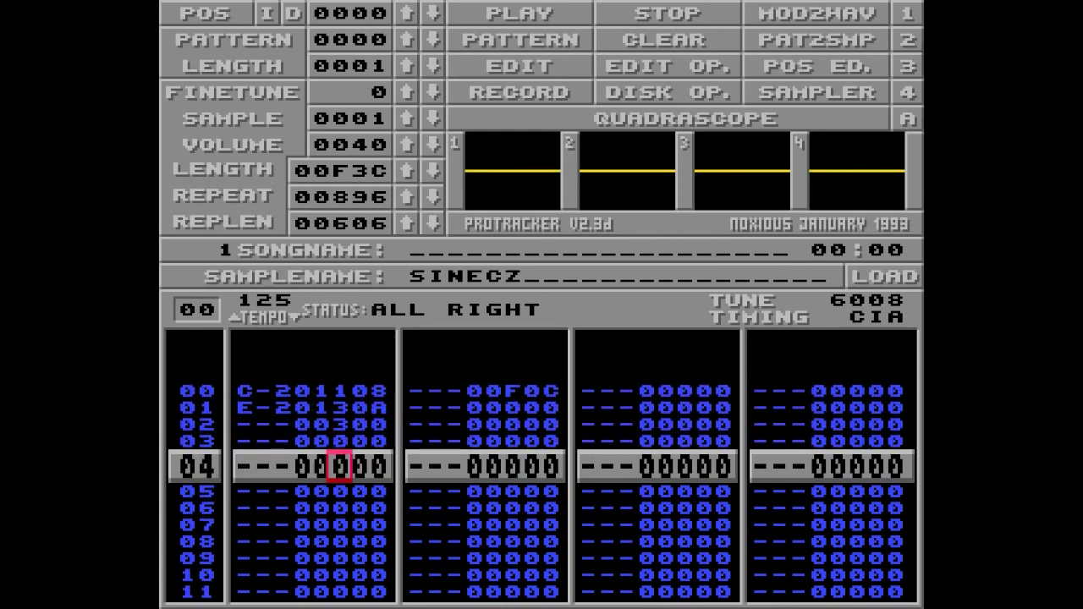